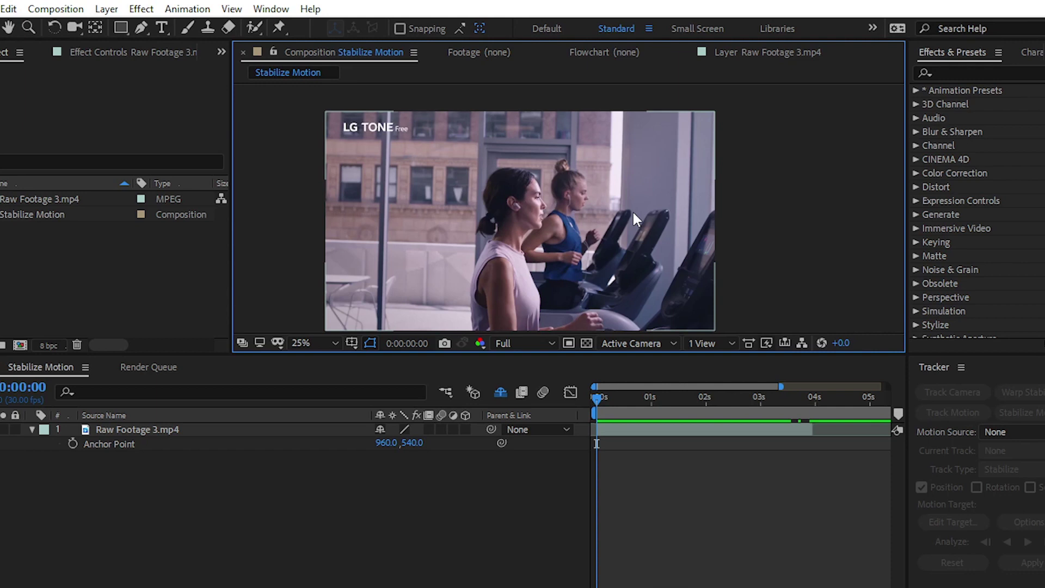
key(space)
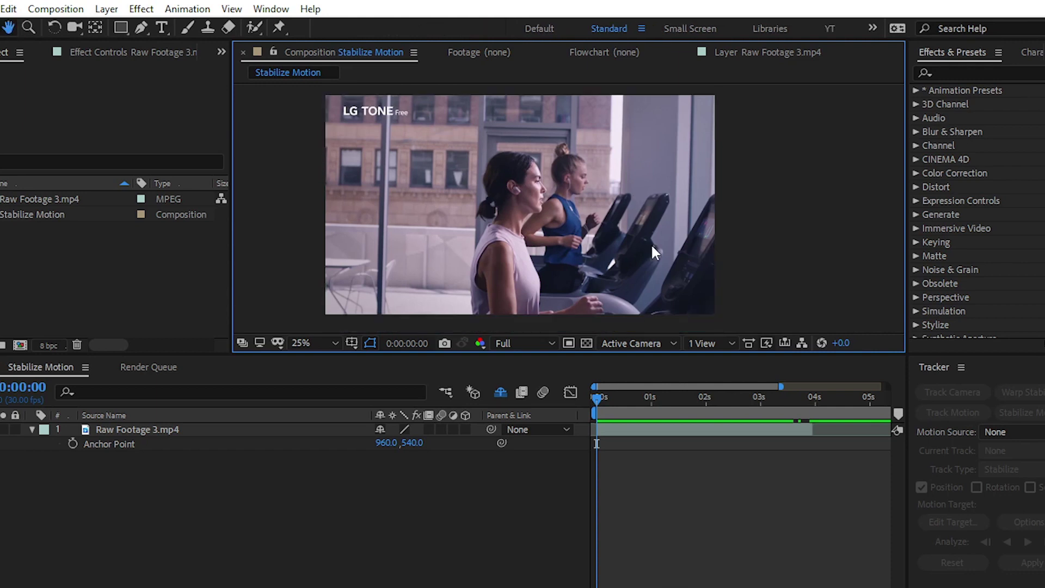
key(space)
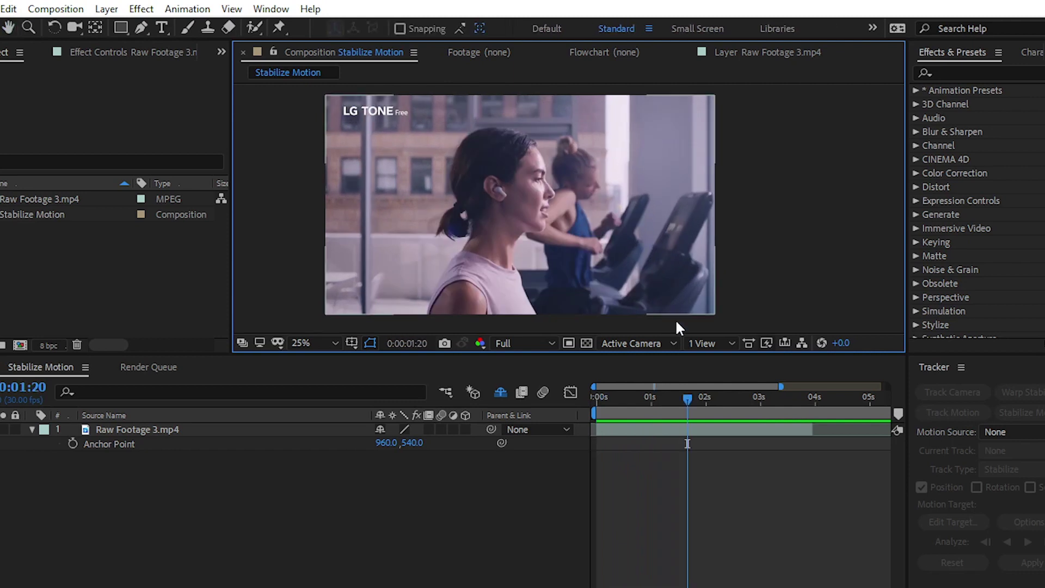
drag(621, 407, 568, 403)
key(space)
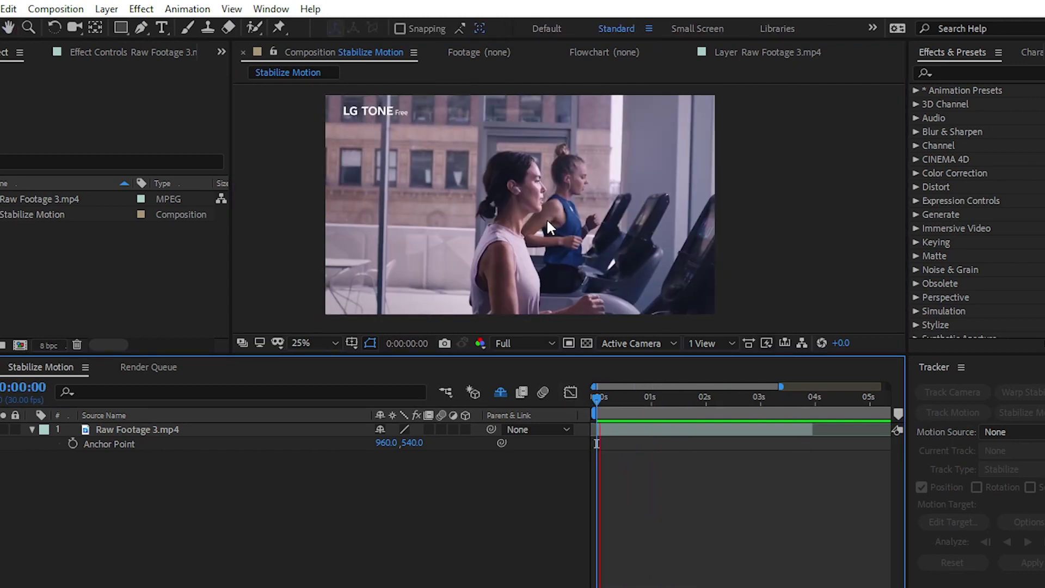
drag(622, 395, 561, 393)
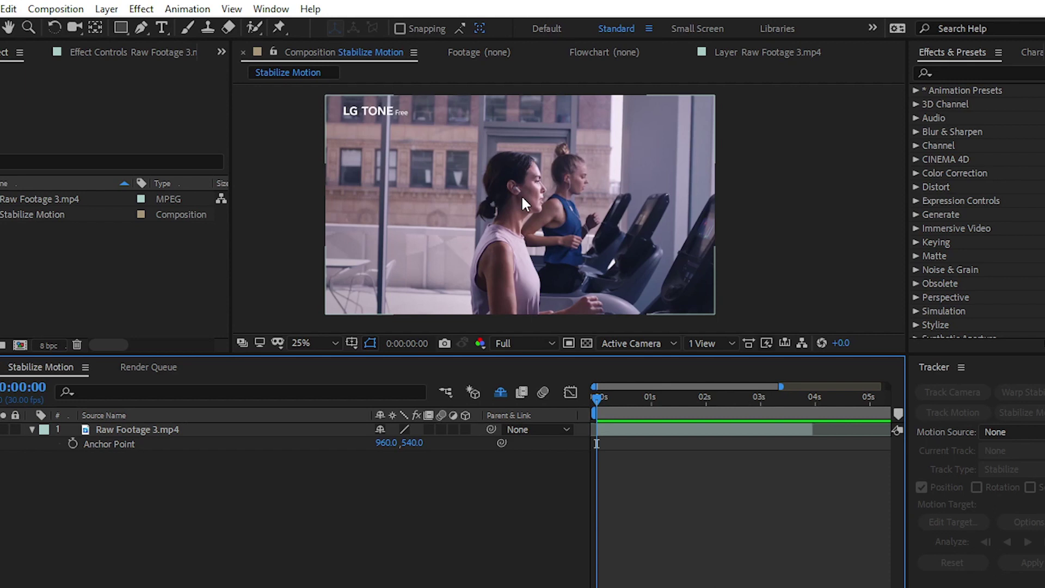
click(271, 9)
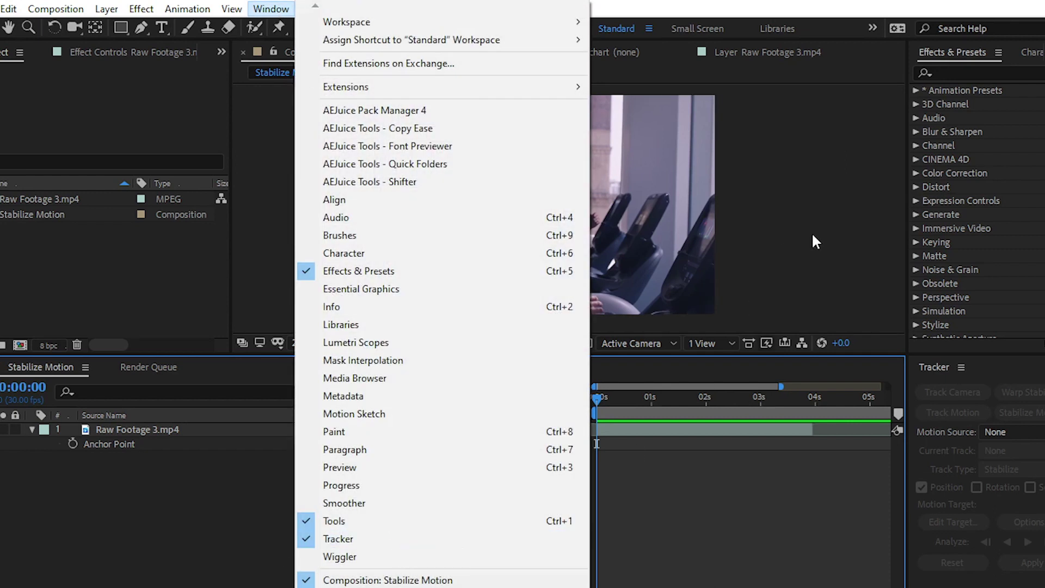
click(765, 262)
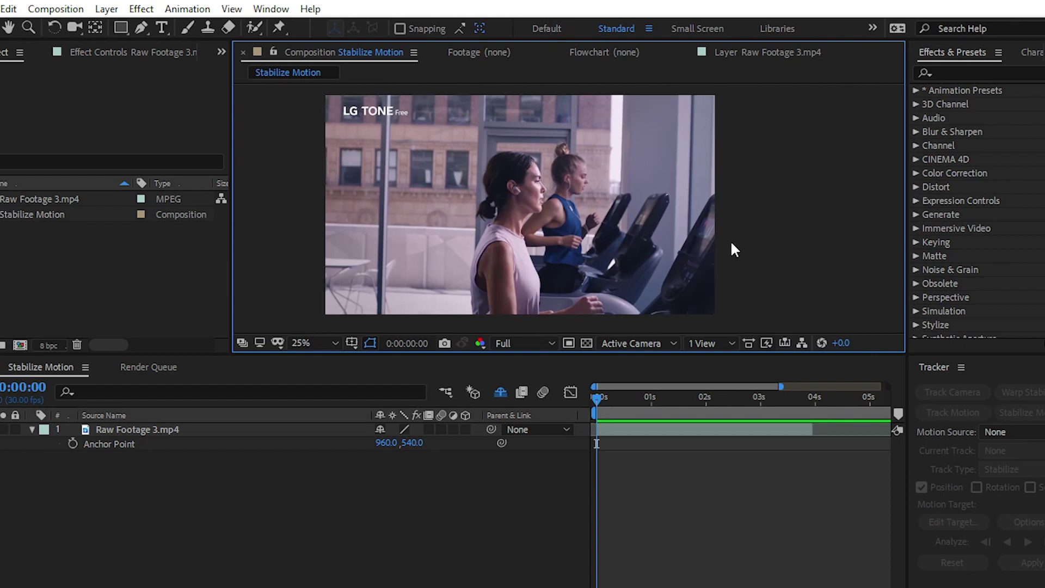
Select the Raw Footage 3.mp4 layer in the timeline.
click(626, 234)
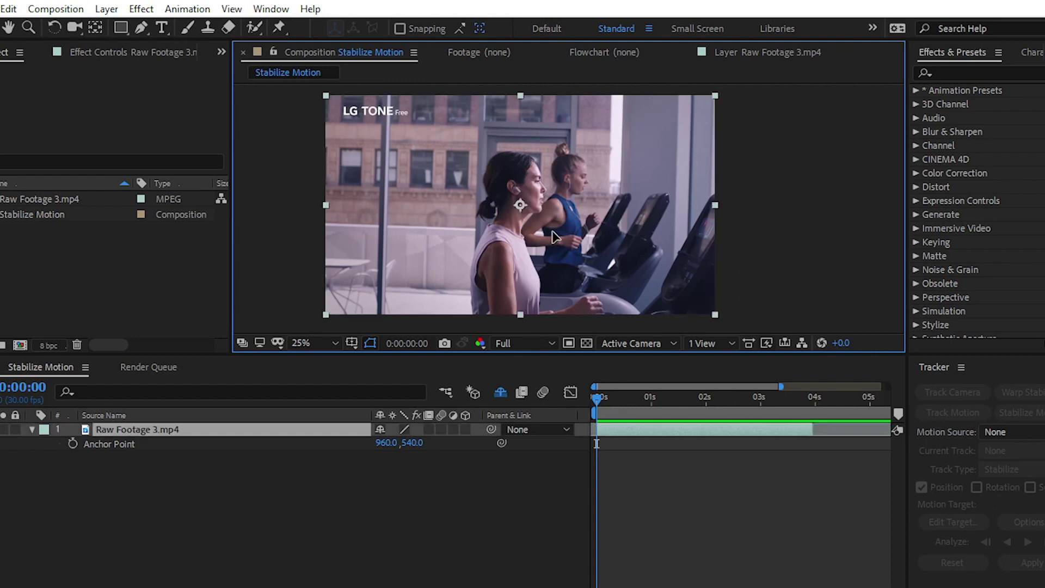
scroll(522, 174, up, 4)
scroll(519, 171, up, 2)
scroll(416, 161, down, 3)
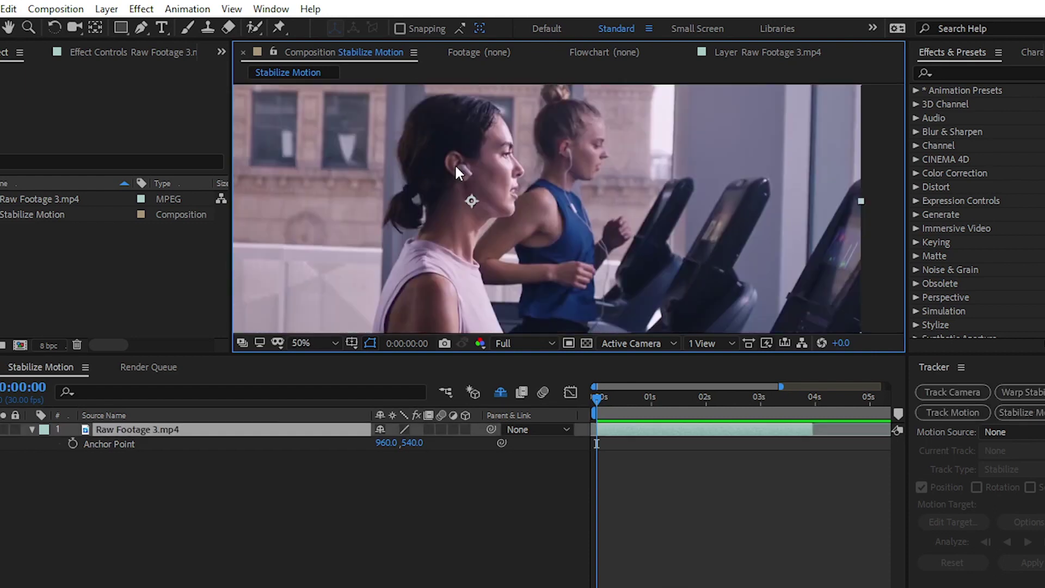
scroll(455, 165, up, 2)
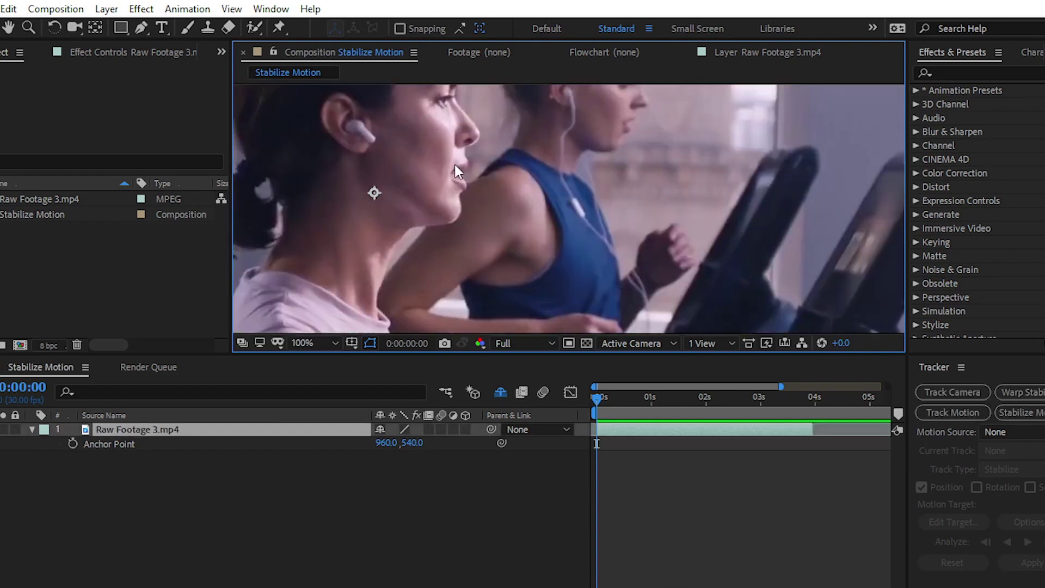
scroll(452, 162, down, 4)
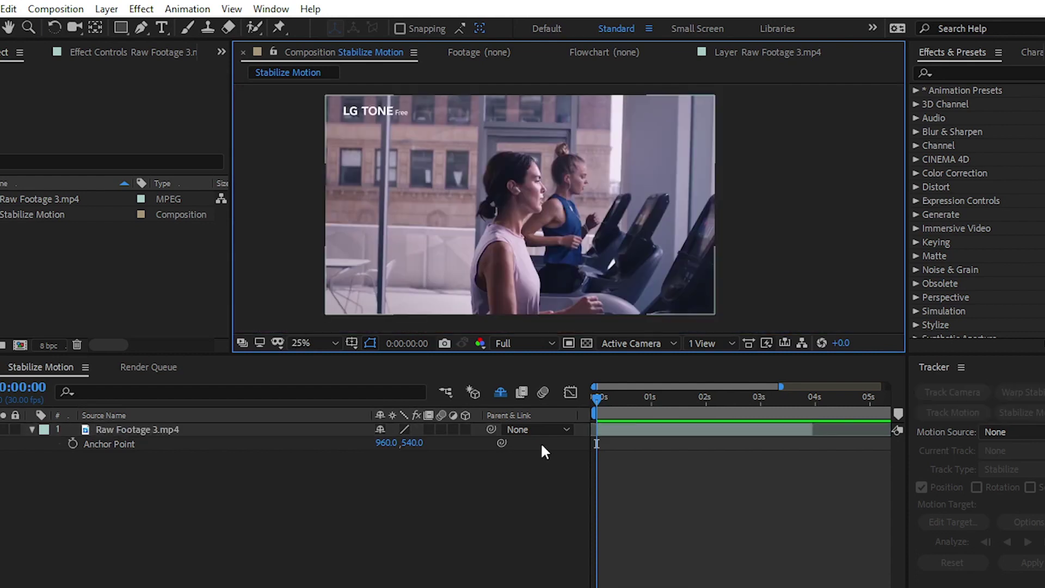
click(267, 429)
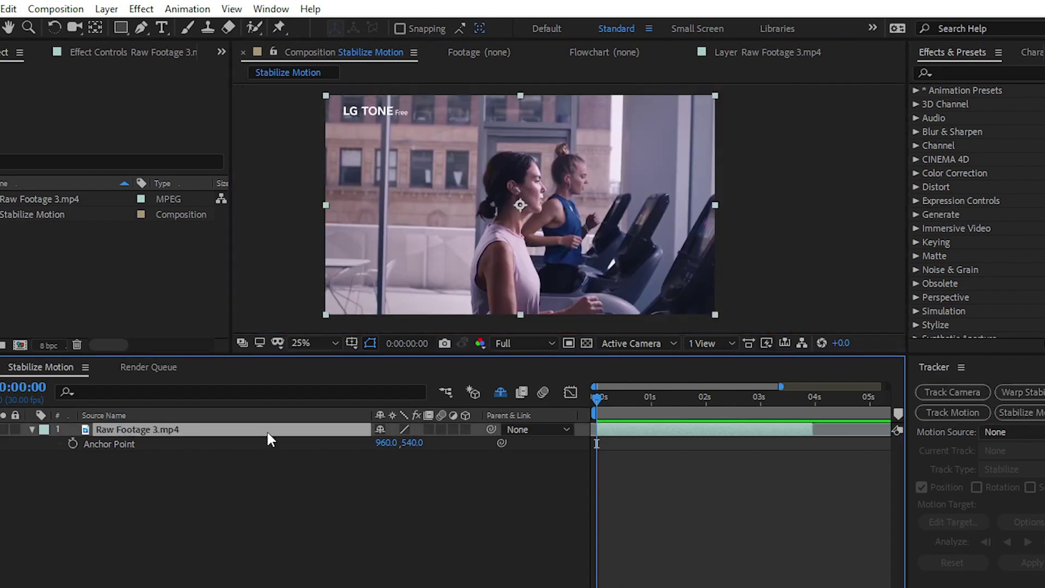
Start Stabilize Motion on the layer, maximize the Layer view, and move Track Point 1 toward the earbud.
drag(906, 473, 862, 474)
click(981, 412)
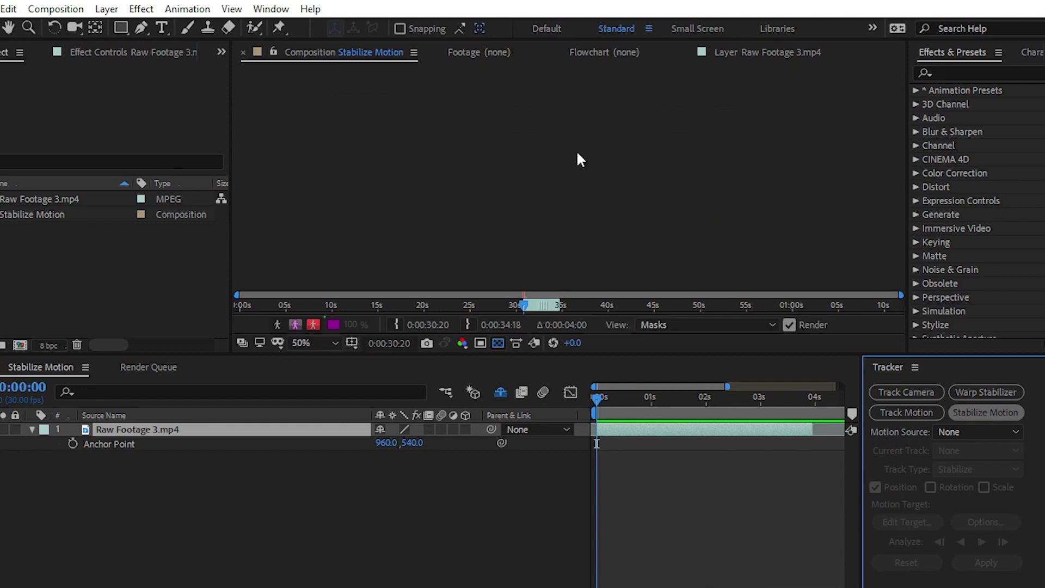
key(grave)
drag(563, 313, 536, 243)
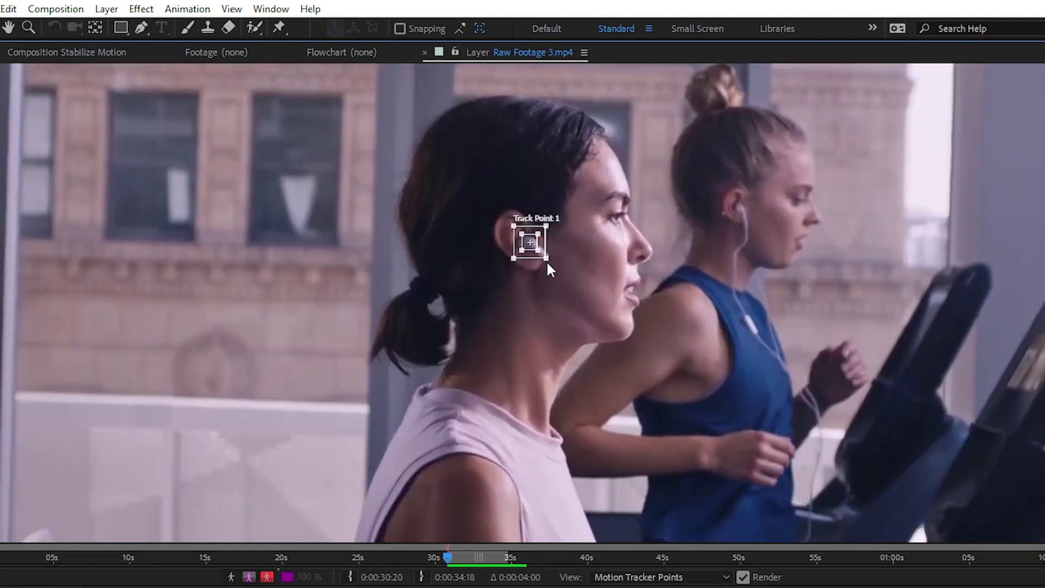
Enlarge Track Point 1's feature and search boxes around the earbud, then restore the viewer size.
scroll(550, 260, up, 4)
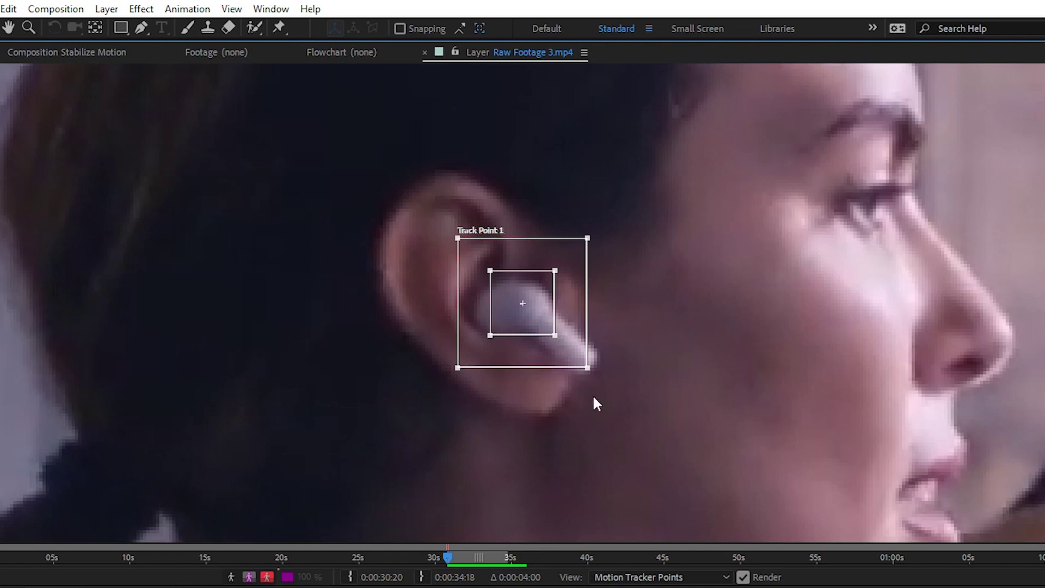
drag(589, 365, 614, 394)
drag(684, 446, 703, 475)
drag(612, 392, 626, 404)
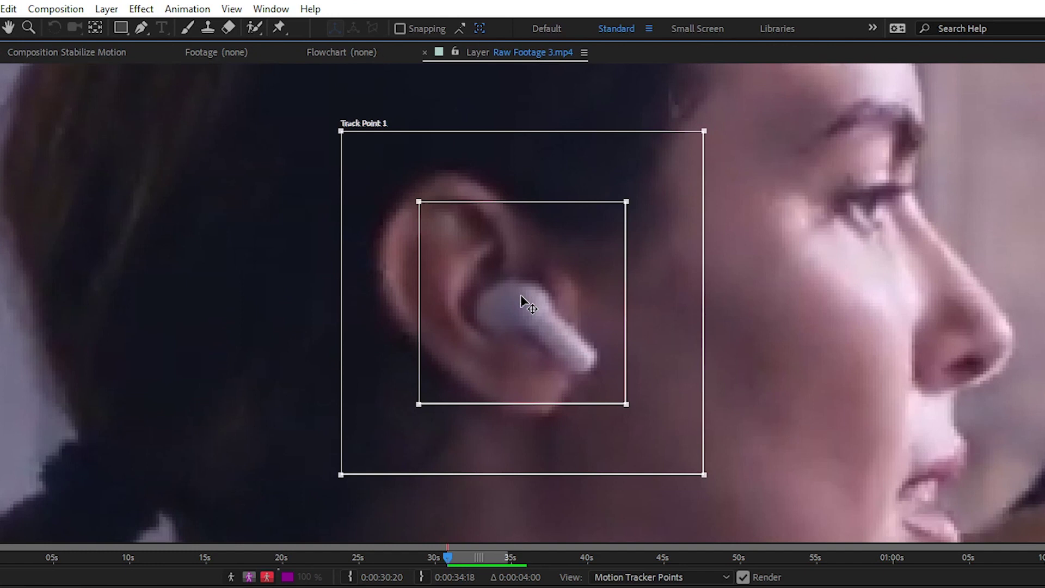
scroll(520, 295, down, 5)
scroll(527, 283, down, 3)
scroll(527, 283, up, 3)
key(grave)
scroll(723, 203, down, 2)
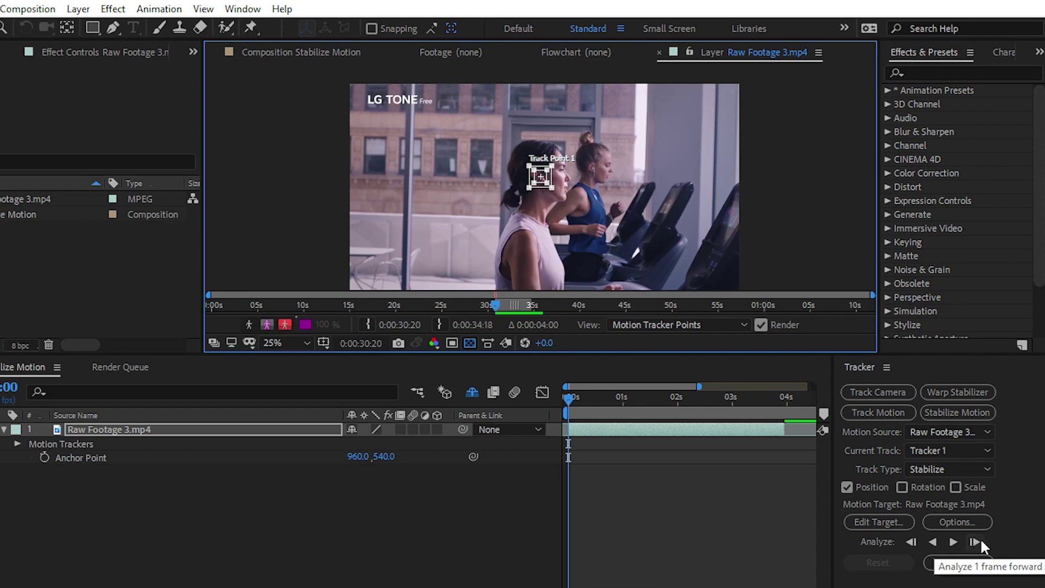
Run Analyze Forward so Track Point 1 follows the earbud through the clip.
click(953, 542)
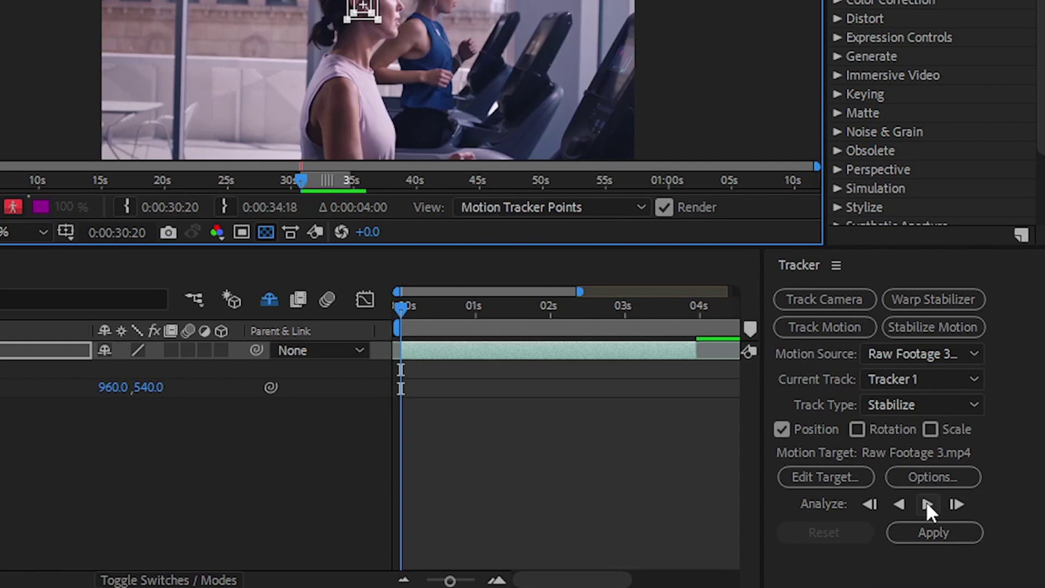
click(927, 504)
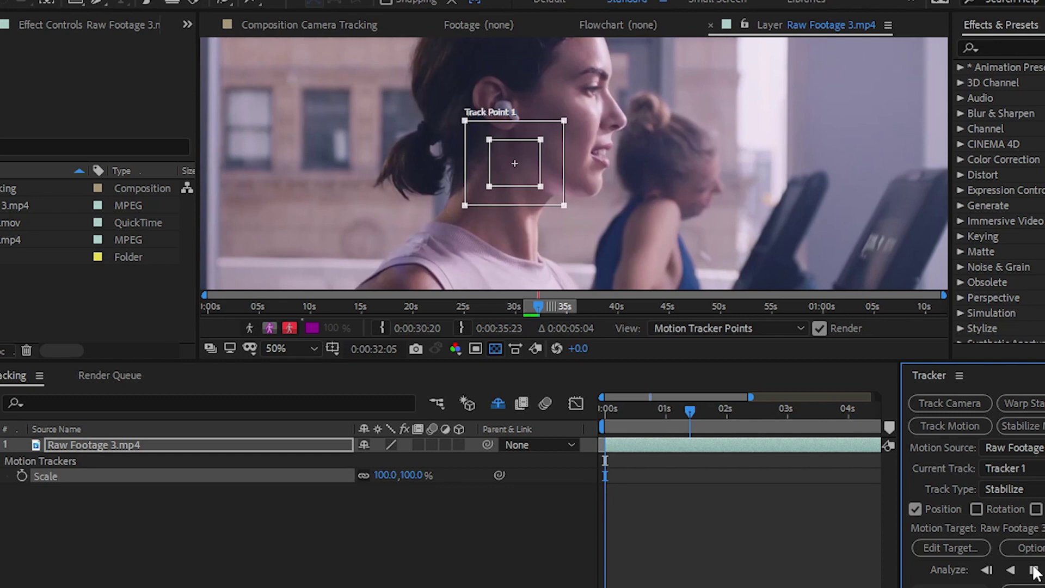
Stop the analysis, step back, and re-place Track Point 1 on the earbud with larger boxes.
click(1034, 571)
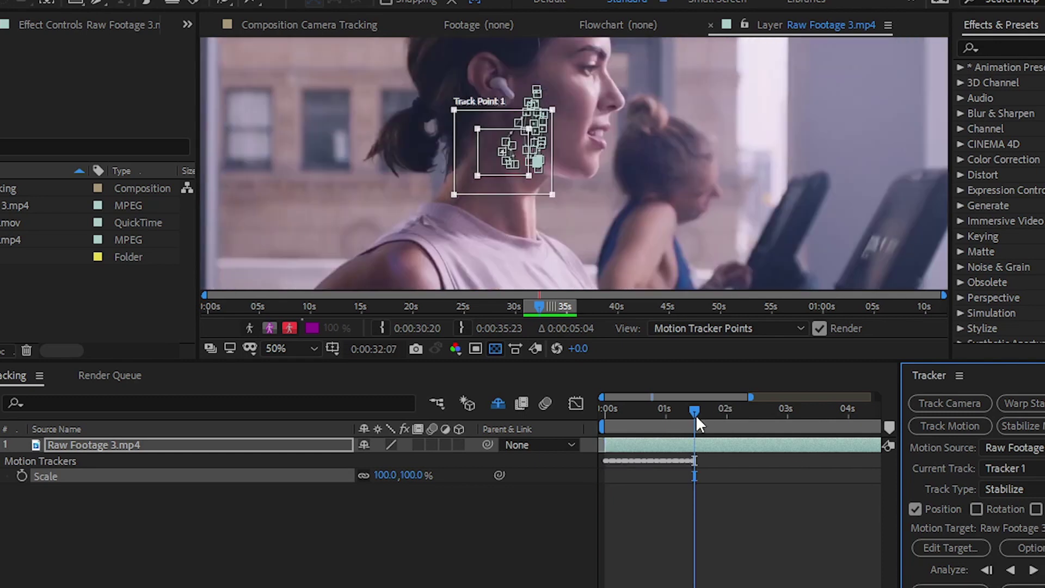
mouse_move(691, 408)
mouse_down()
mouse_move(670, 407)
mouse_move(689, 410)
mouse_up()
scroll(461, 152, up, 2)
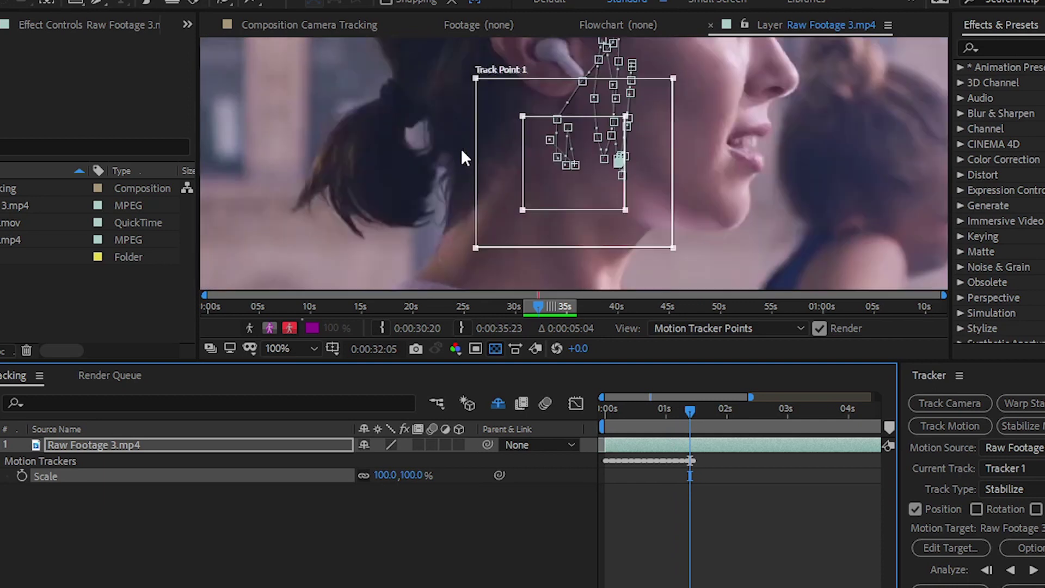
click(461, 157)
key(Page_Up)
key(Page_Up)
key(Page_Up)
key(Page_Up)
key(Page_Up)
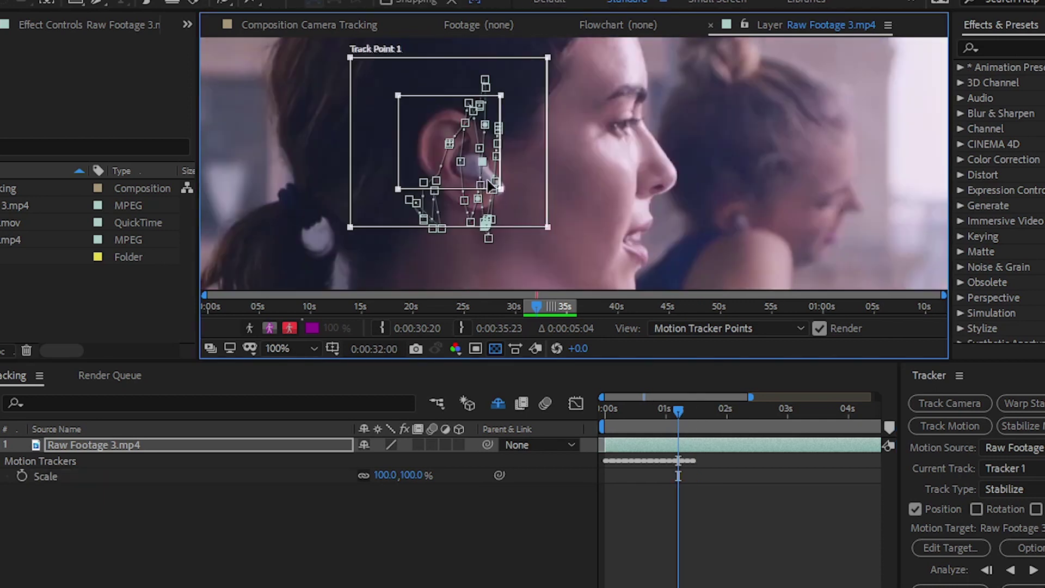
drag(480, 170, 459, 161)
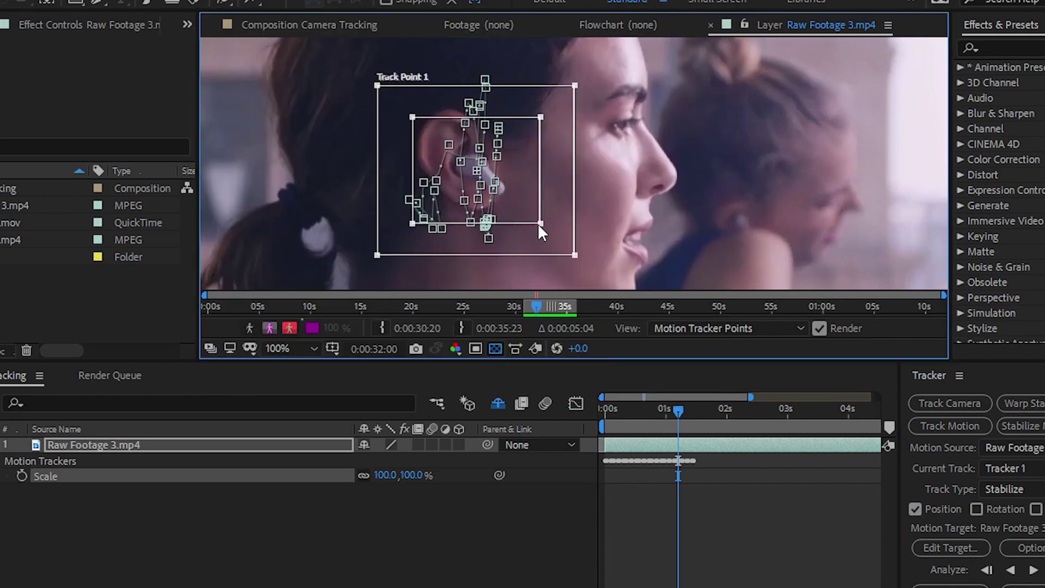
scroll(572, 247, down, 2)
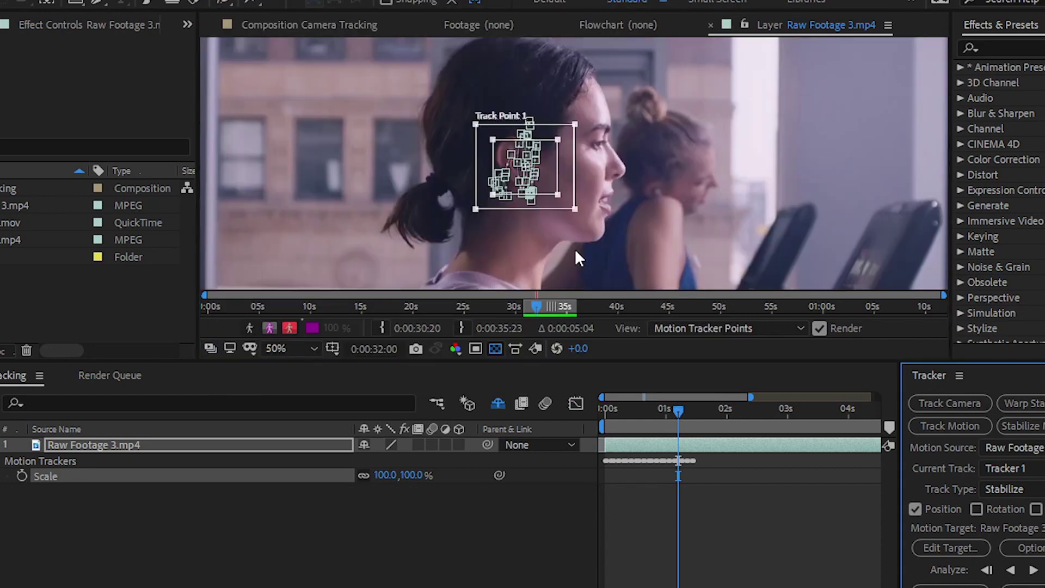
drag(575, 210, 596, 234)
drag(559, 193, 565, 205)
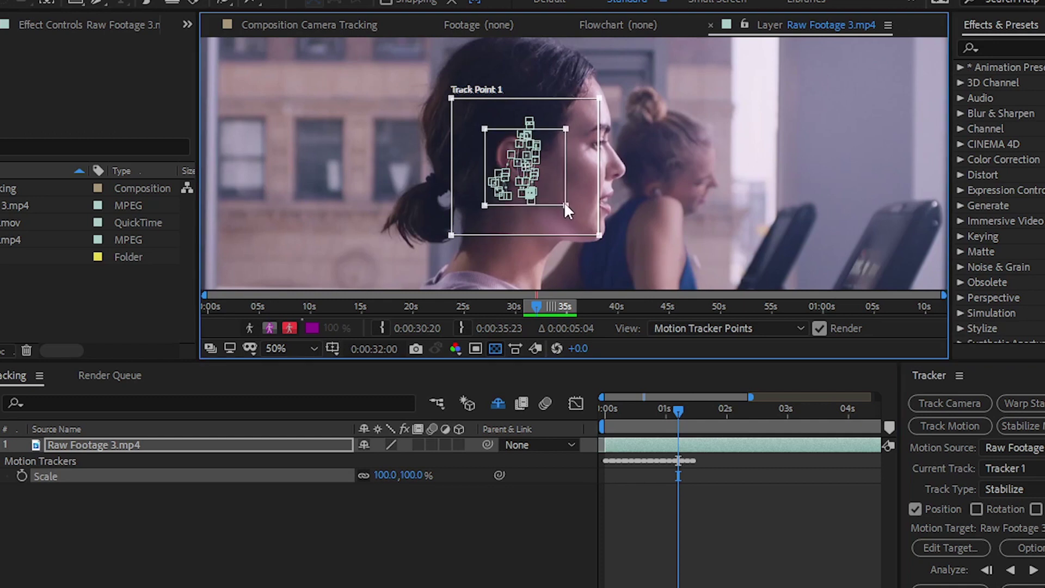
Re-track the earbud forward, then apply the track as X and Y stabilization.
click(1033, 569)
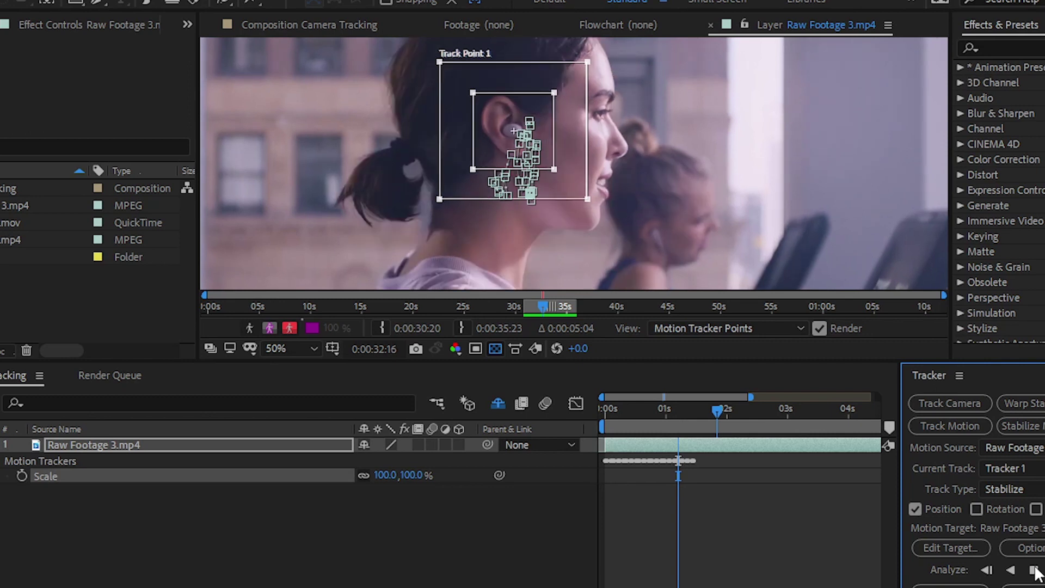
click(1034, 569)
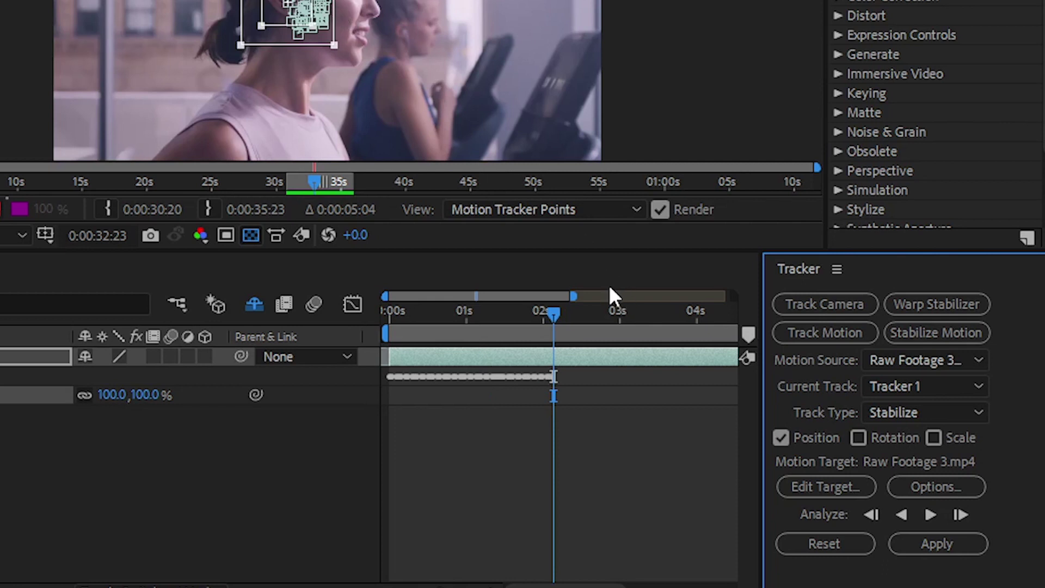
click(936, 543)
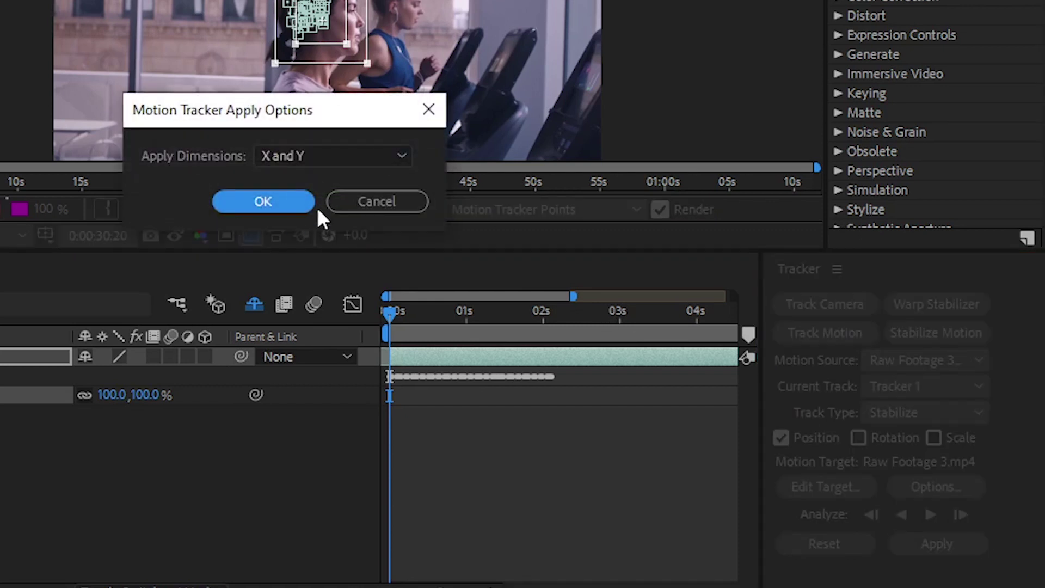
click(287, 158)
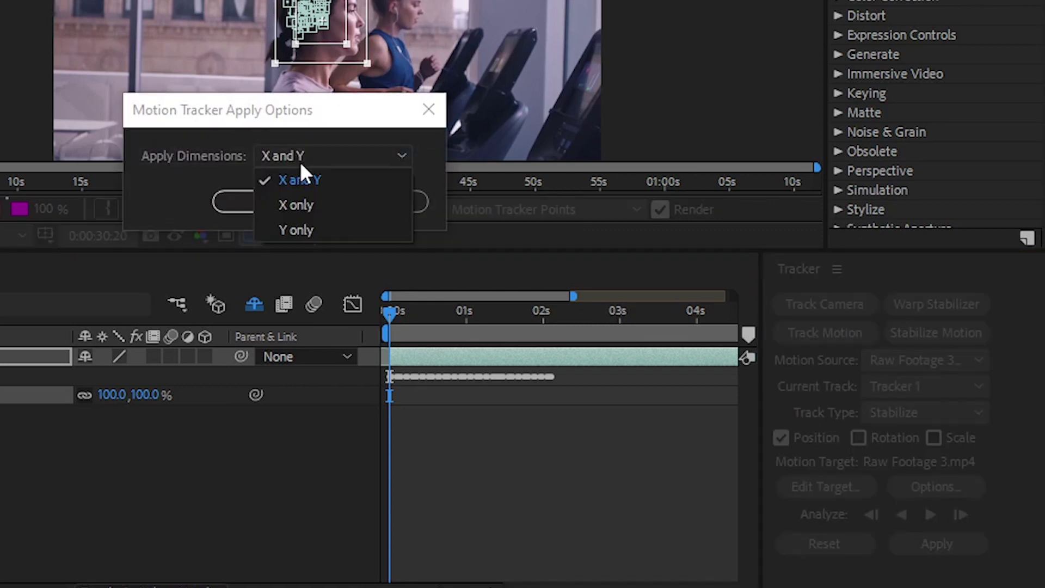
click(299, 178)
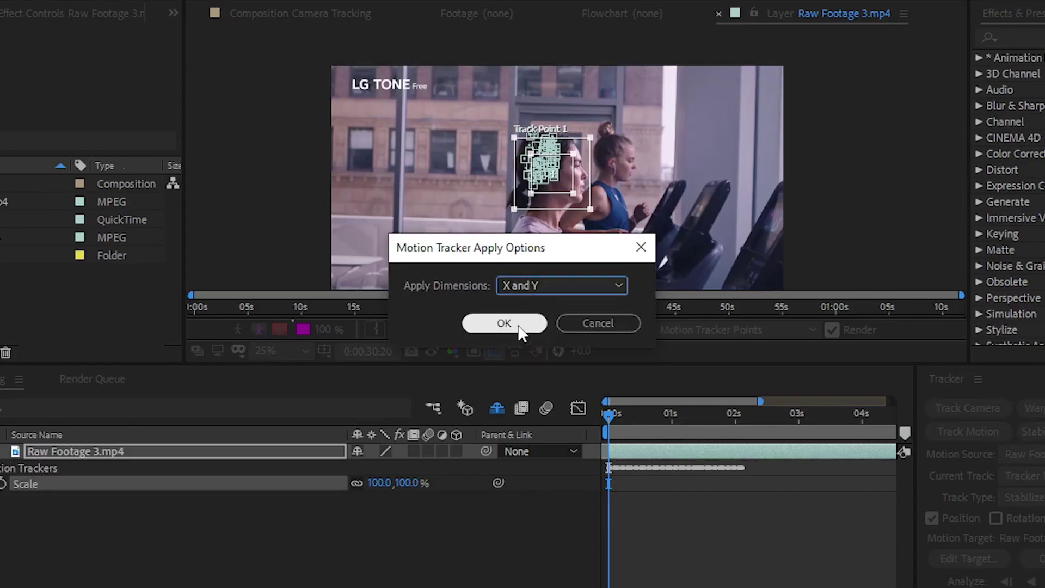
click(504, 323)
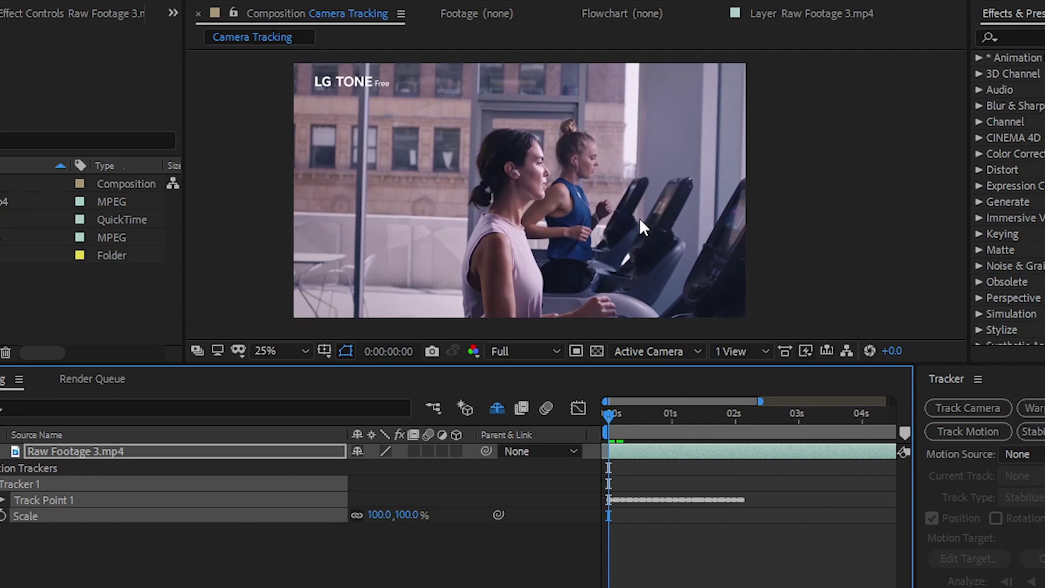
Preview the stabilized footage and scrub early frames around 0:00:00:12 to check the black borders.
key(space)
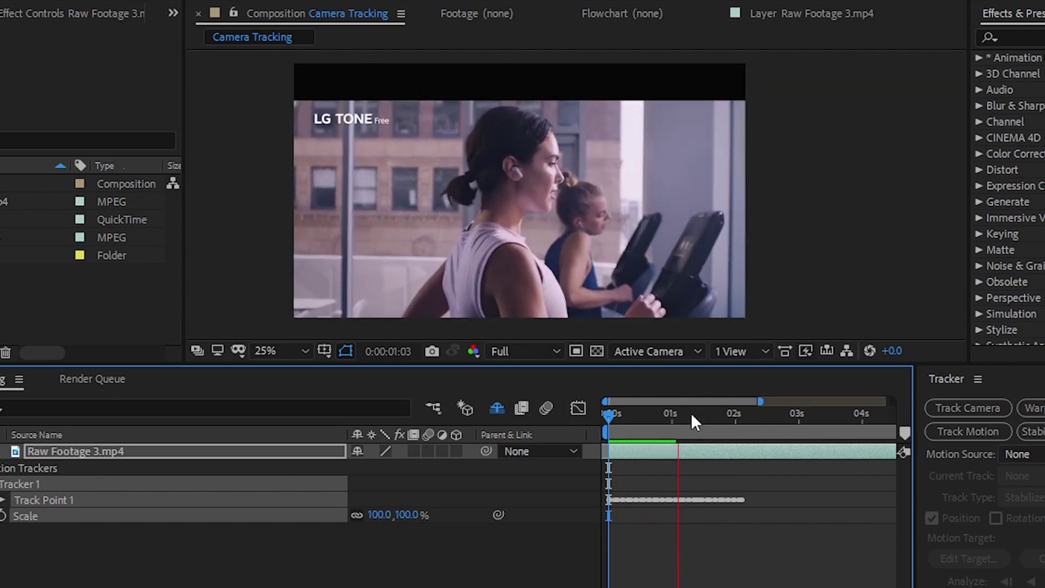
drag(700, 412, 596, 420)
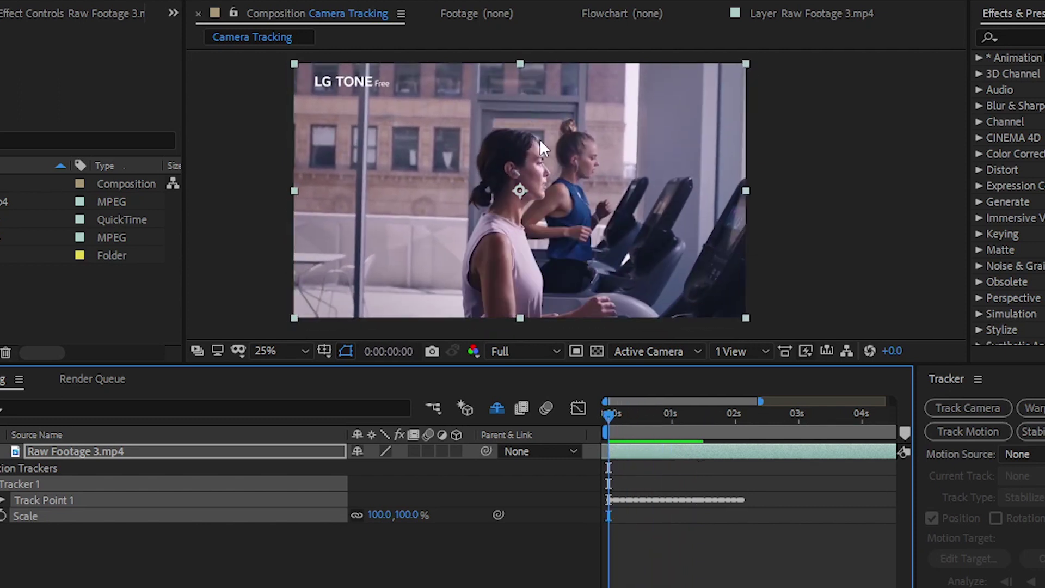
key(space)
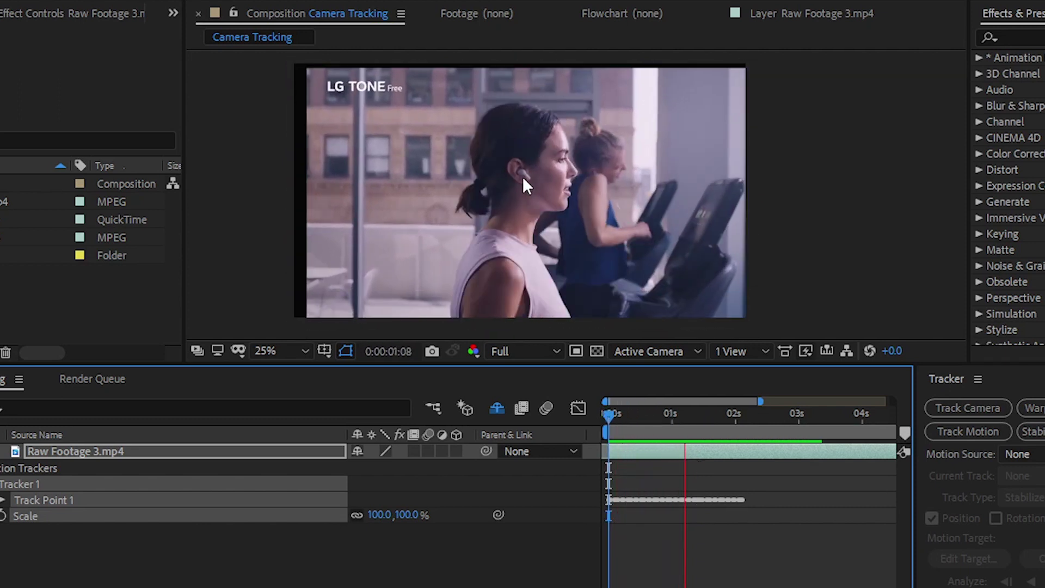
mouse_move(640, 413)
mouse_down()
mouse_move(604, 414)
mouse_move(633, 415)
mouse_up()
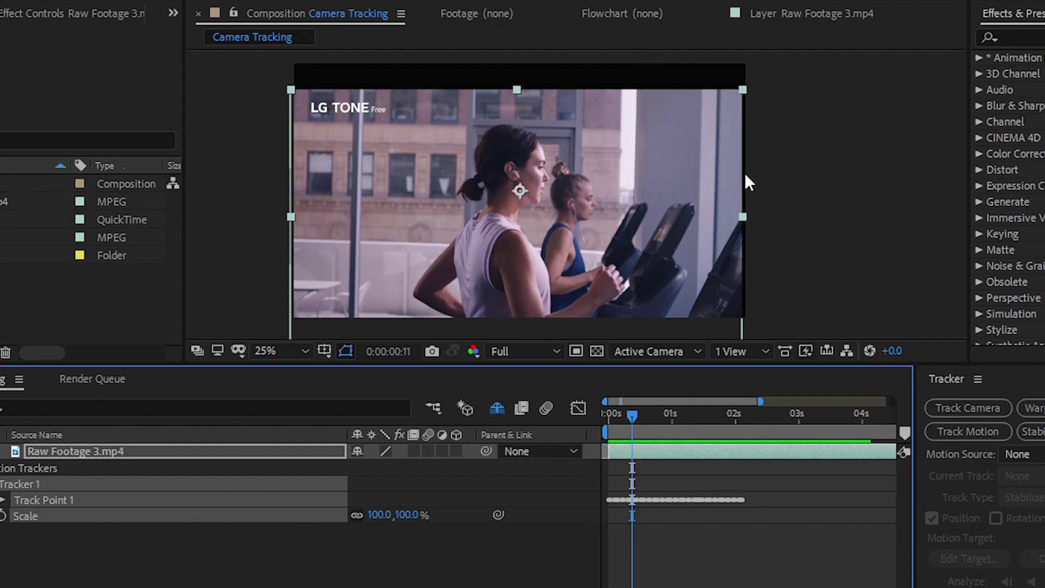
mouse_move(632, 416)
mouse_down()
mouse_move(622, 417)
mouse_move(645, 419)
mouse_move(631, 419)
mouse_up()
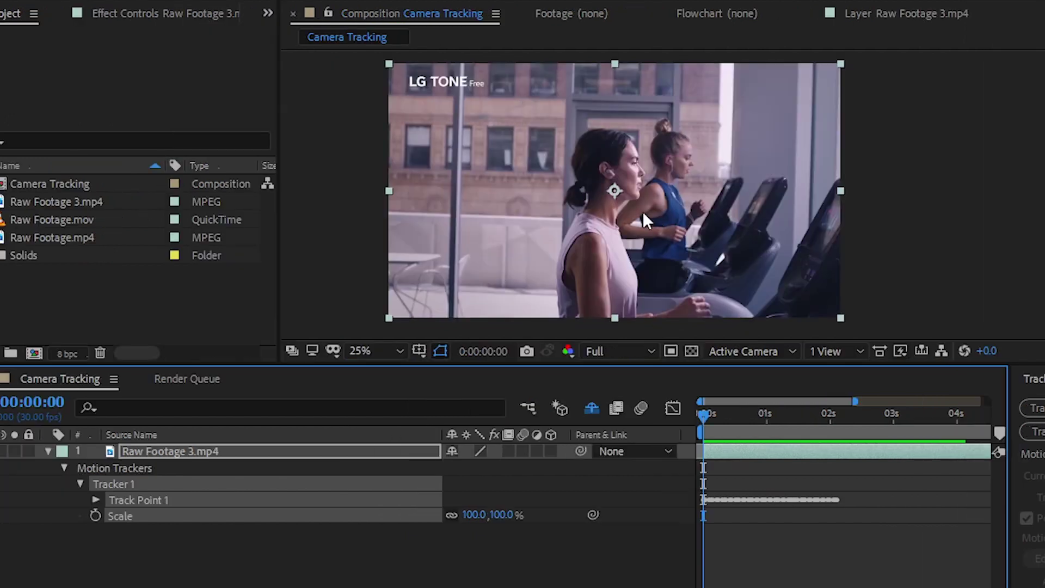
scroll(644, 218, down, 1)
Collapse the tracker properties and scale Raw Footage 3.mp4 up to 131%.
key(u)
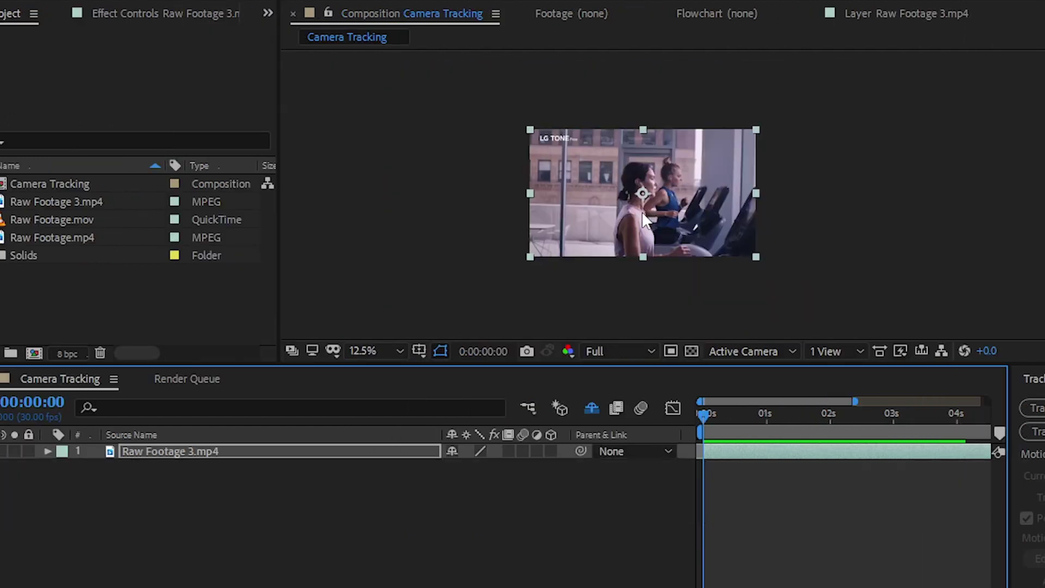
key(s)
drag(481, 467, 515, 481)
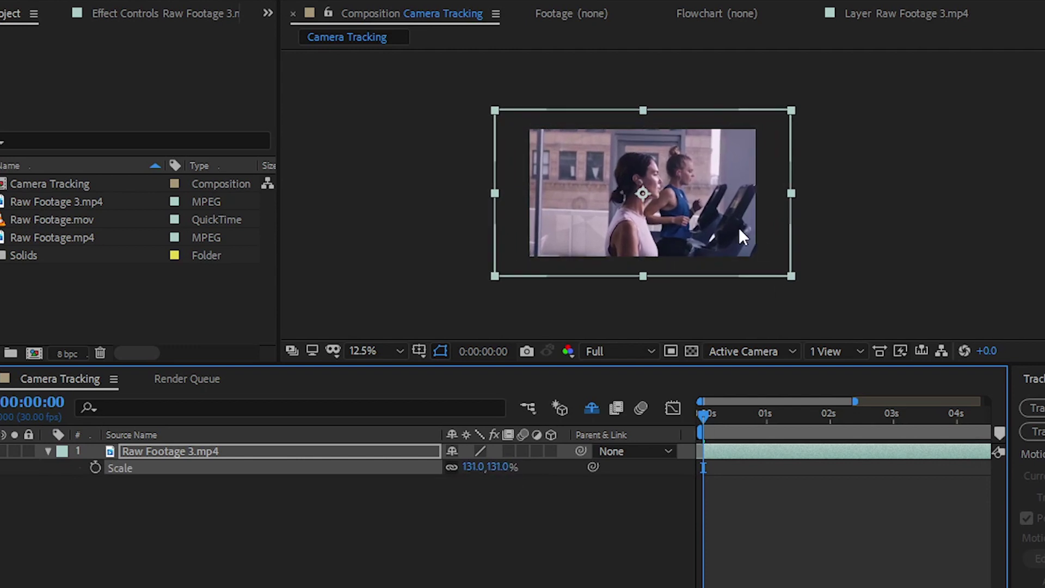
key(period)
Preview the 131% scaled footage to confirm the black borders are hidden.
key(space)
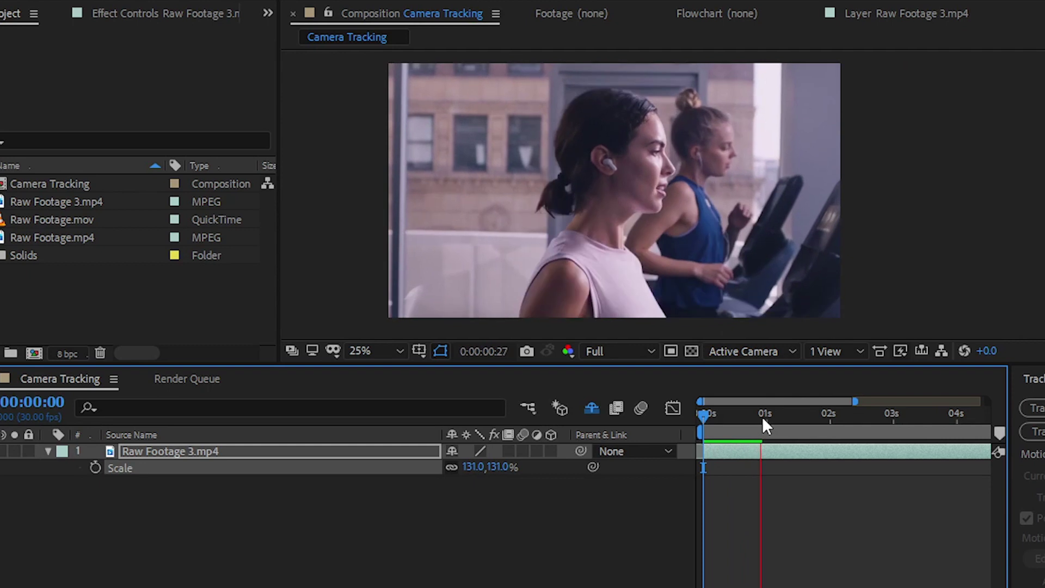
key(space)
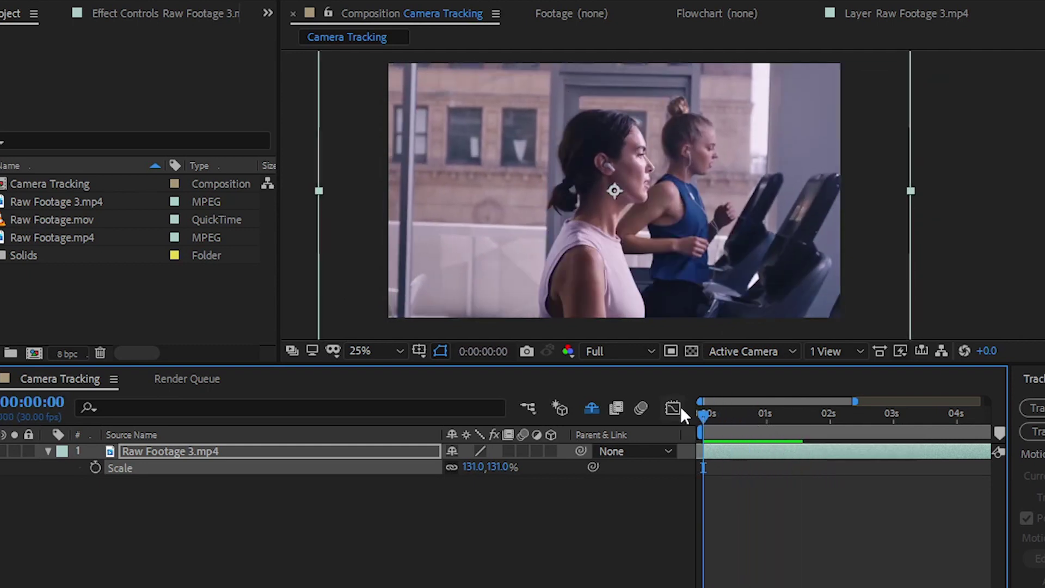
key(comma)
click(645, 234)
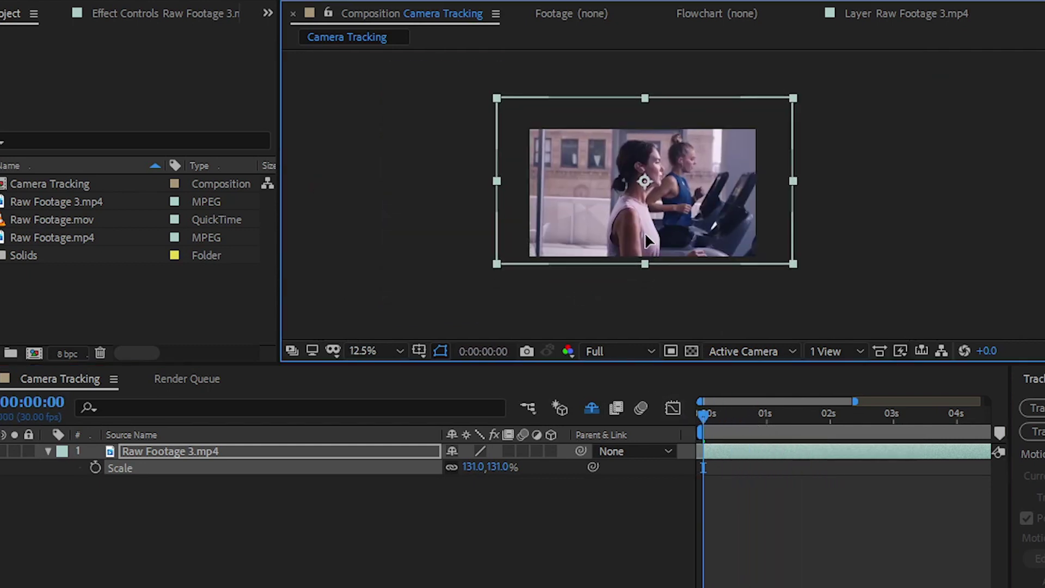
key(space)
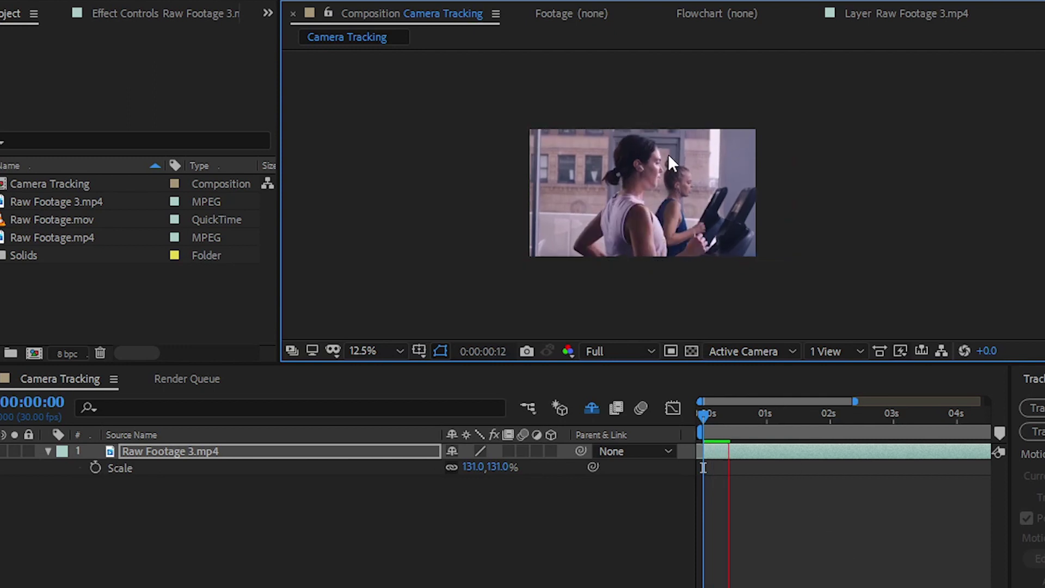
click(712, 422)
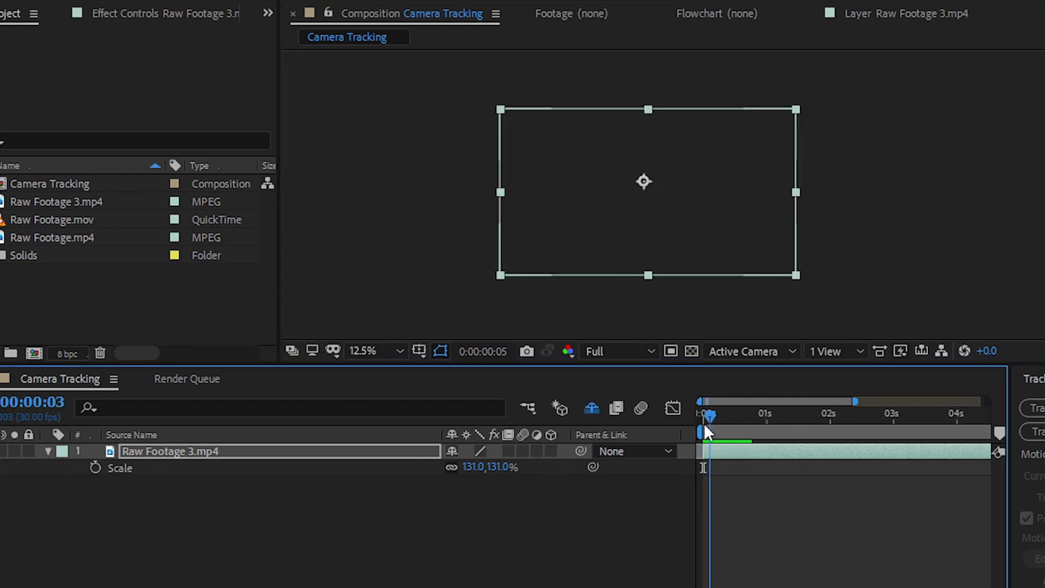